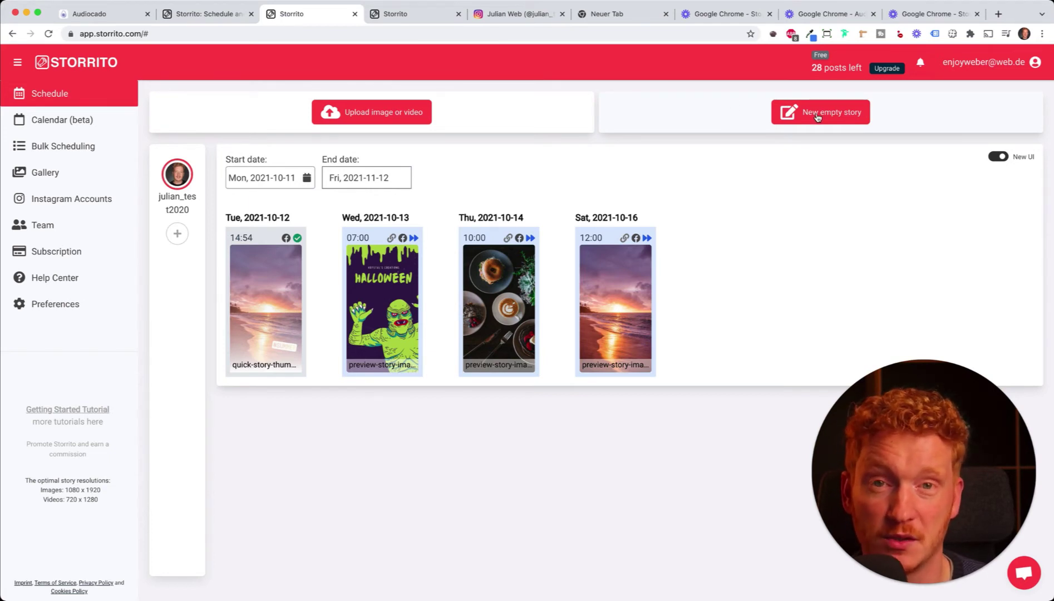
- Start a new empty story and open it in the Canva designer
click(817, 115)
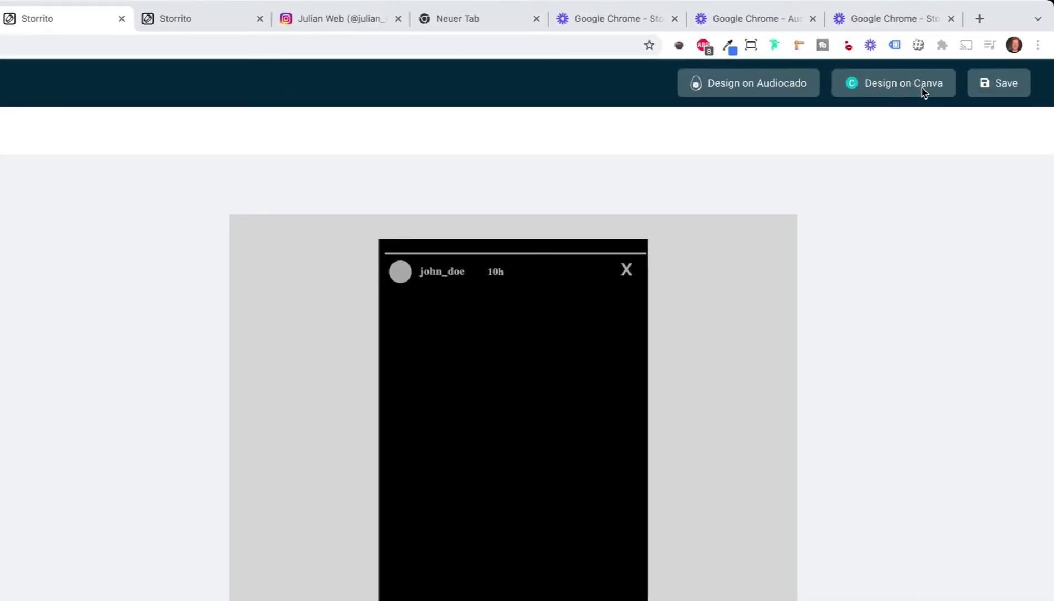
click(906, 88)
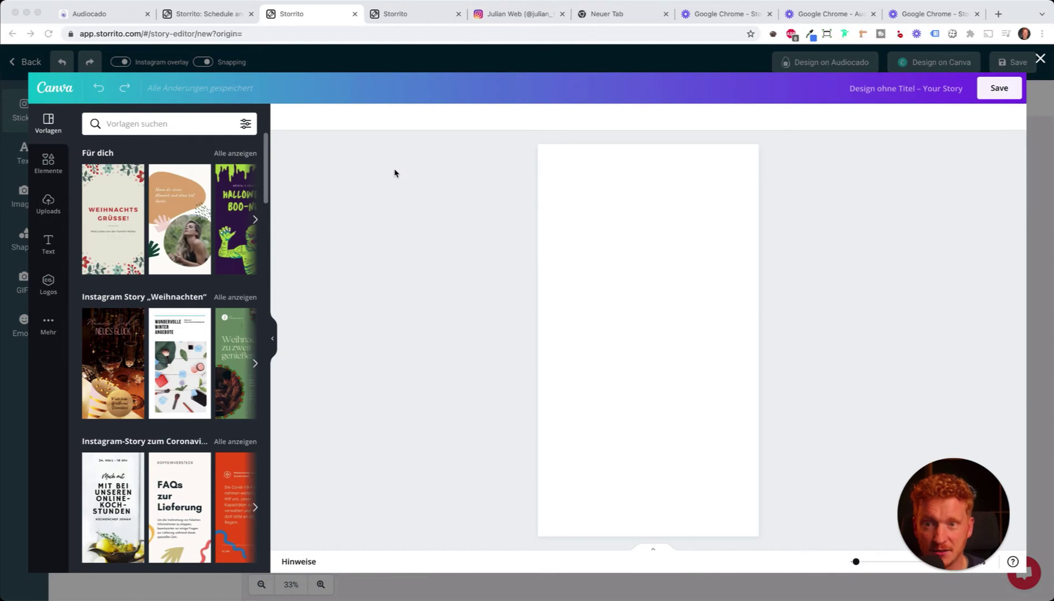
- Search templates for 'christmas' and browse, then clear it and show all Für dich templates
click(169, 125)
click(139, 124)
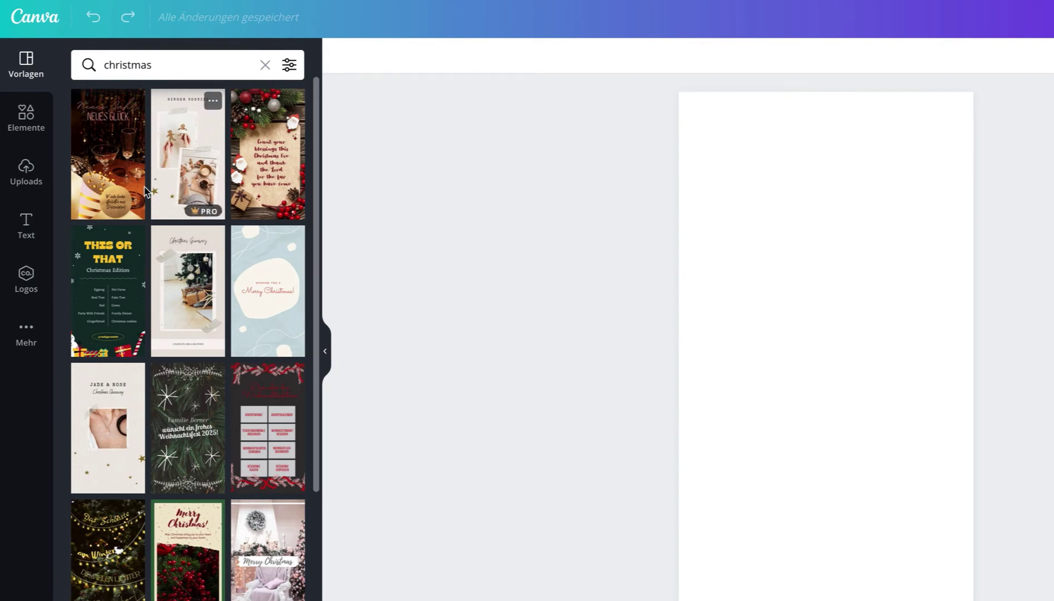
scroll(243, 496, down, 1)
scroll(243, 496, down, 3)
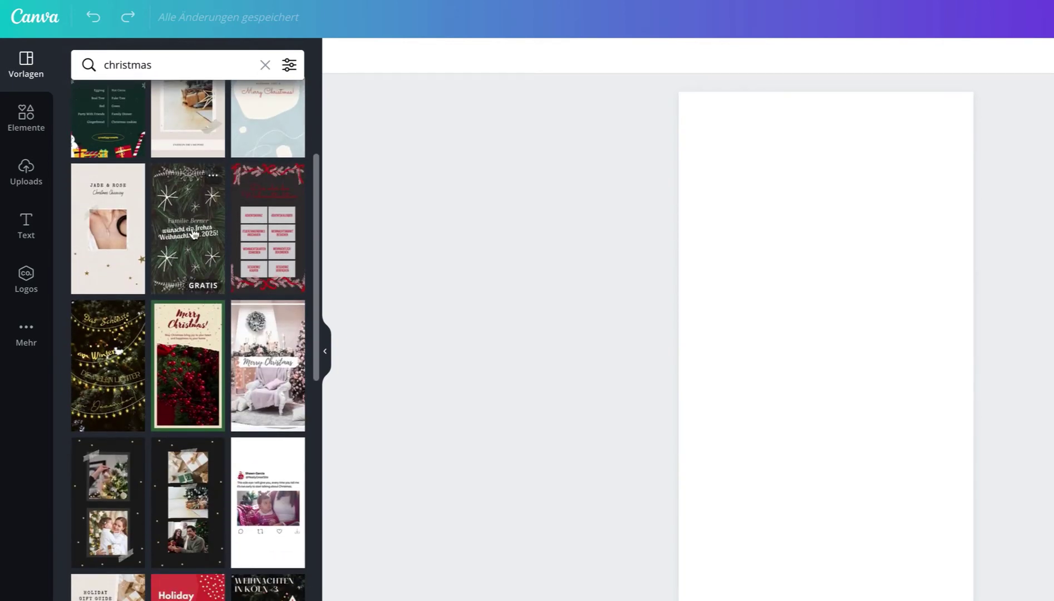
scroll(226, 247, up, 2)
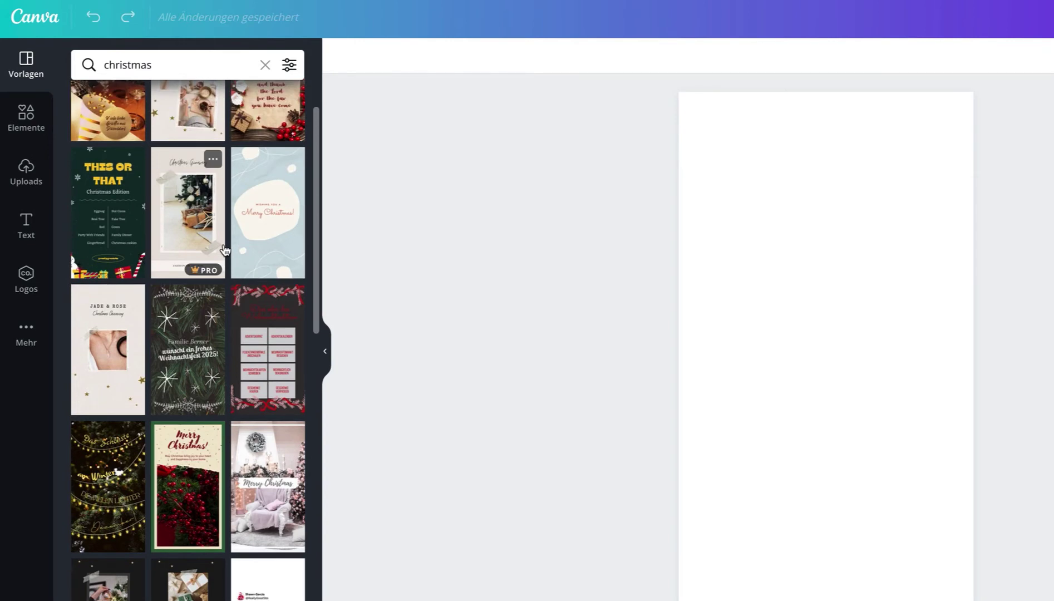
scroll(226, 245, up, 1)
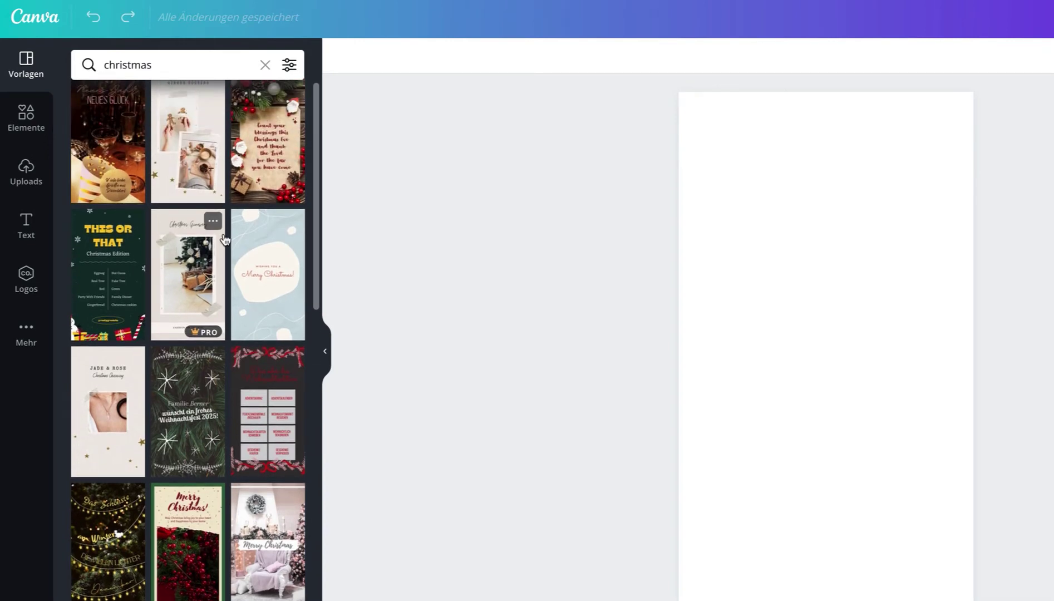
scroll(225, 238, up, 1)
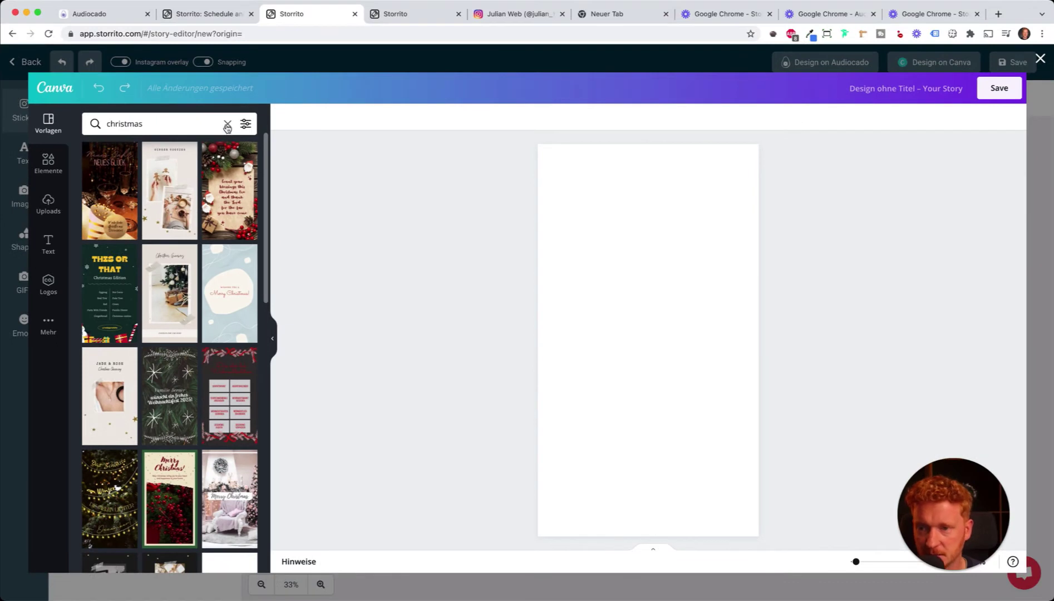
click(227, 126)
click(239, 154)
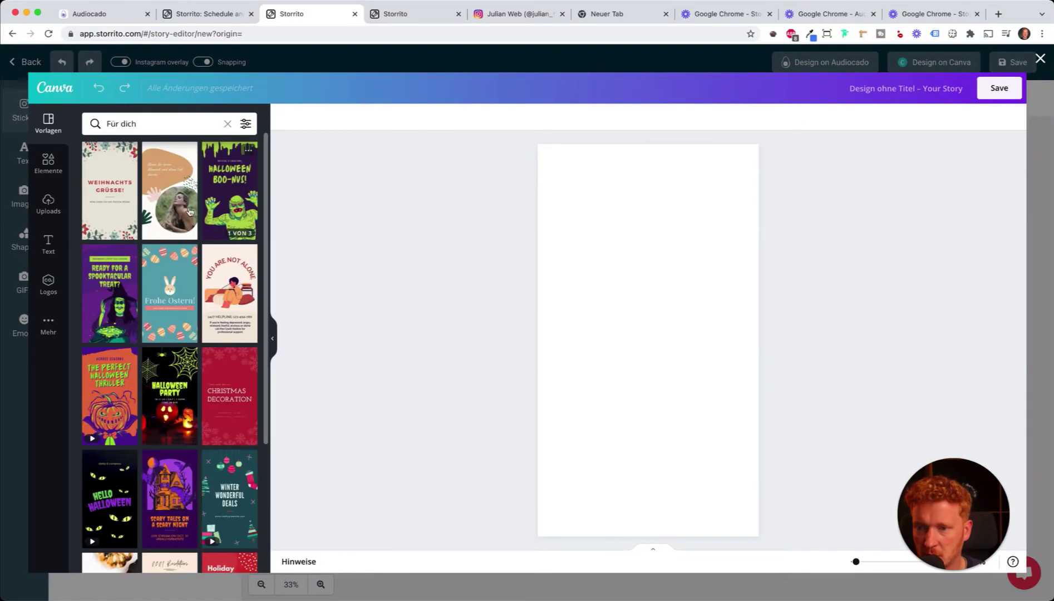
- Apply the green purple monster Halloween template's first page and realign the top slime graphic
click(229, 190)
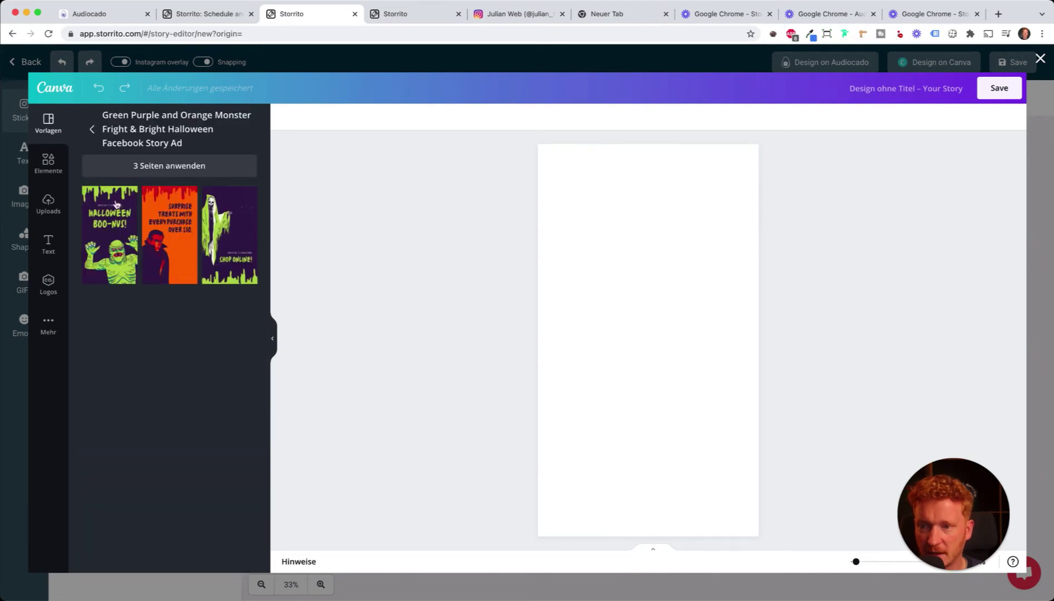
click(113, 238)
click(664, 170)
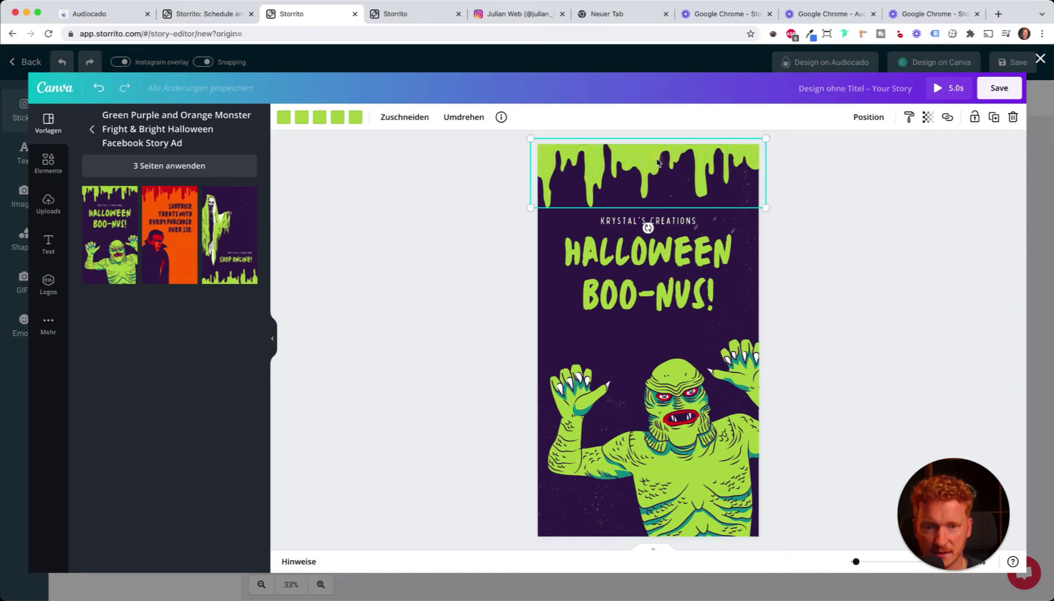
drag(671, 174, 652, 148)
mouse_move(772, 215)
mouse_down()
mouse_move(723, 181)
mouse_move(778, 214)
mouse_move(744, 195)
mouse_move(759, 210)
mouse_up()
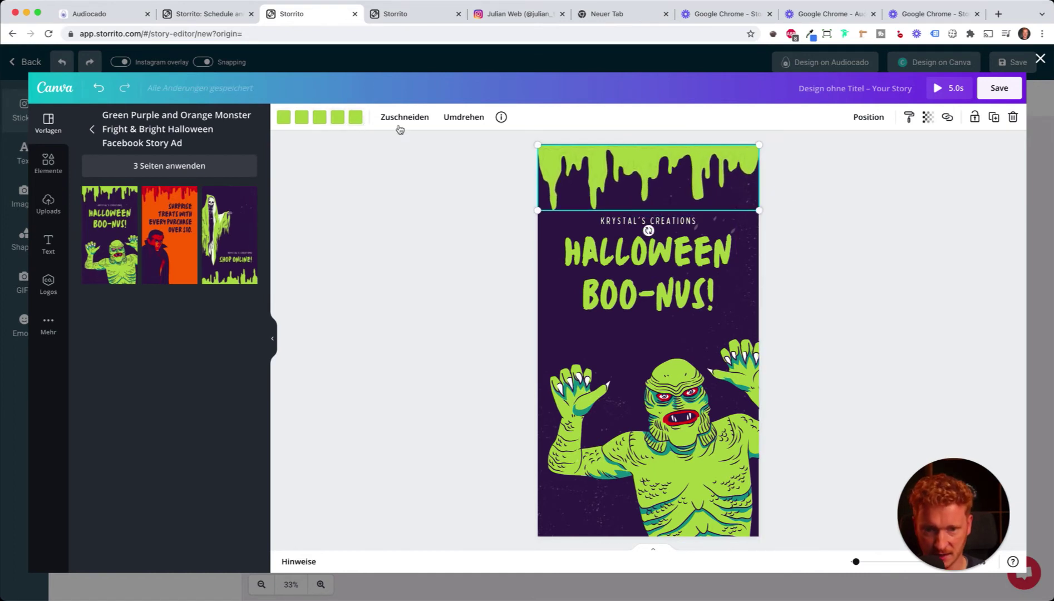
- Change the headline from HALLOWEEN BOO-NUS! to HALLOWEEN PARTY and make it red
click(645, 276)
double_click(580, 295)
drag(580, 295, 735, 294)
key(BackSpace)
text(PARTY)
click(455, 121)
click(214, 177)
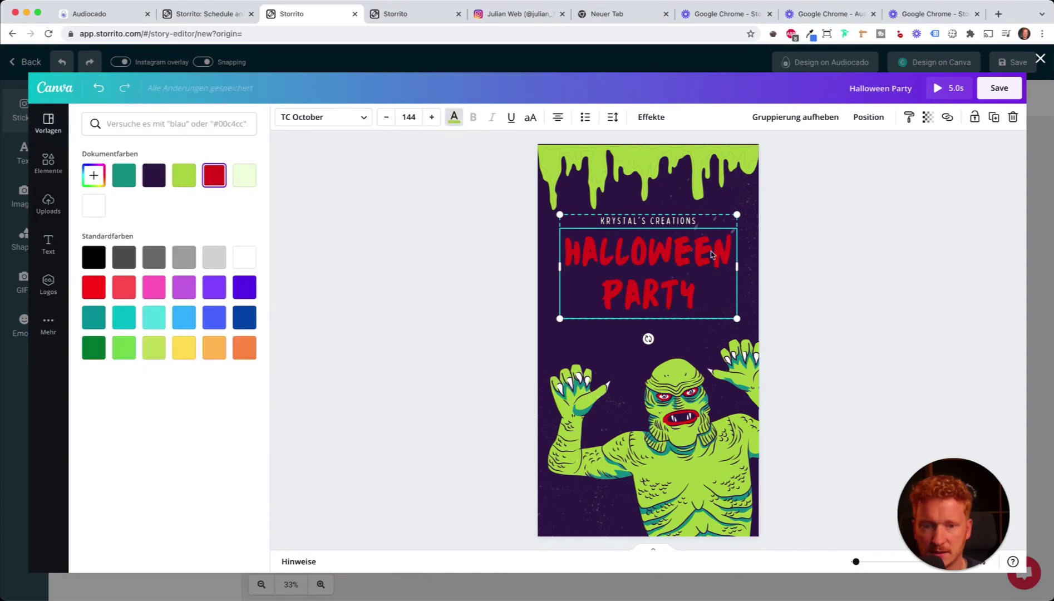
- Resize the tilted monster image and nudge the slime drip at the top
click(696, 459)
drag(801, 326, 833, 320)
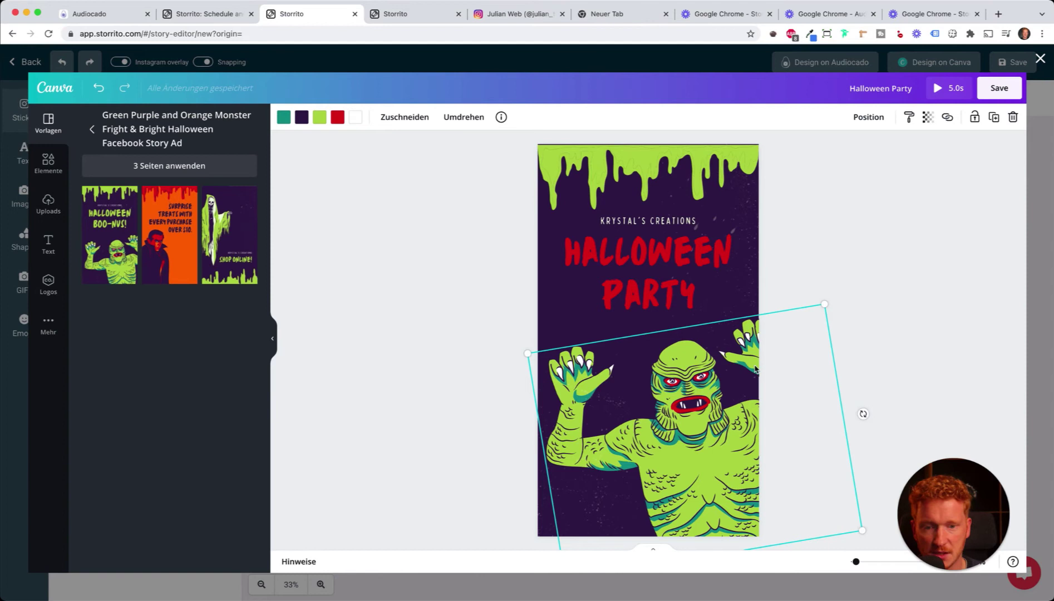
drag(713, 164, 720, 163)
click(920, 216)
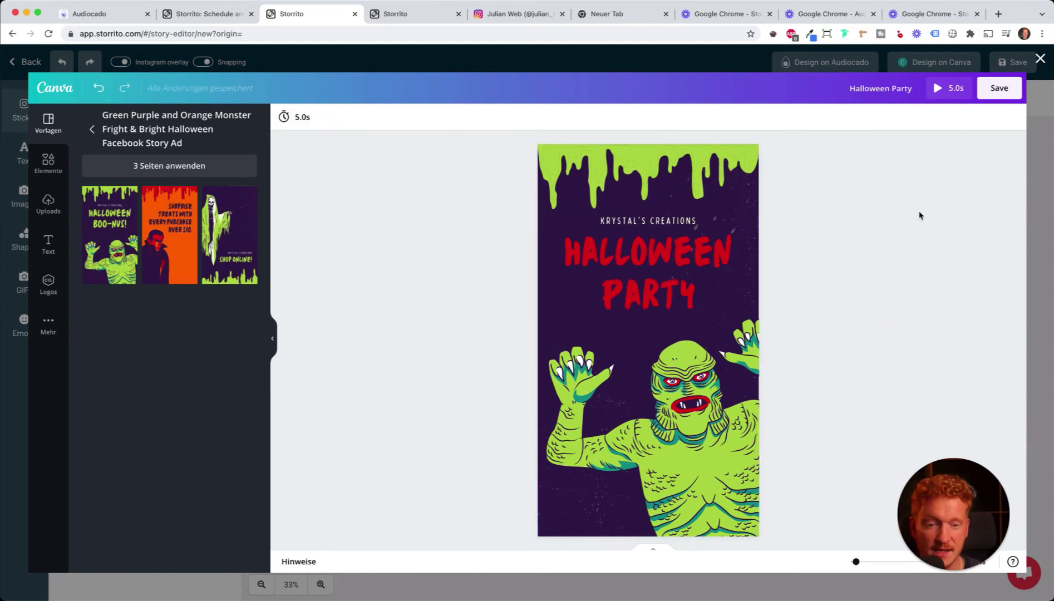
click(673, 165)
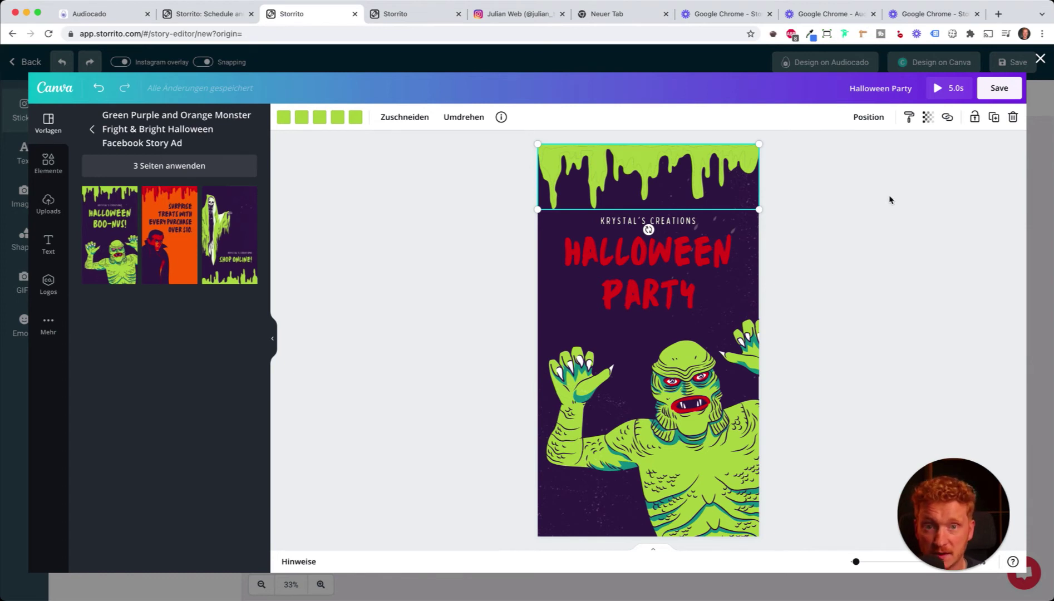
- Save the Halloween Party design from Canva into the Storrito story
click(999, 88)
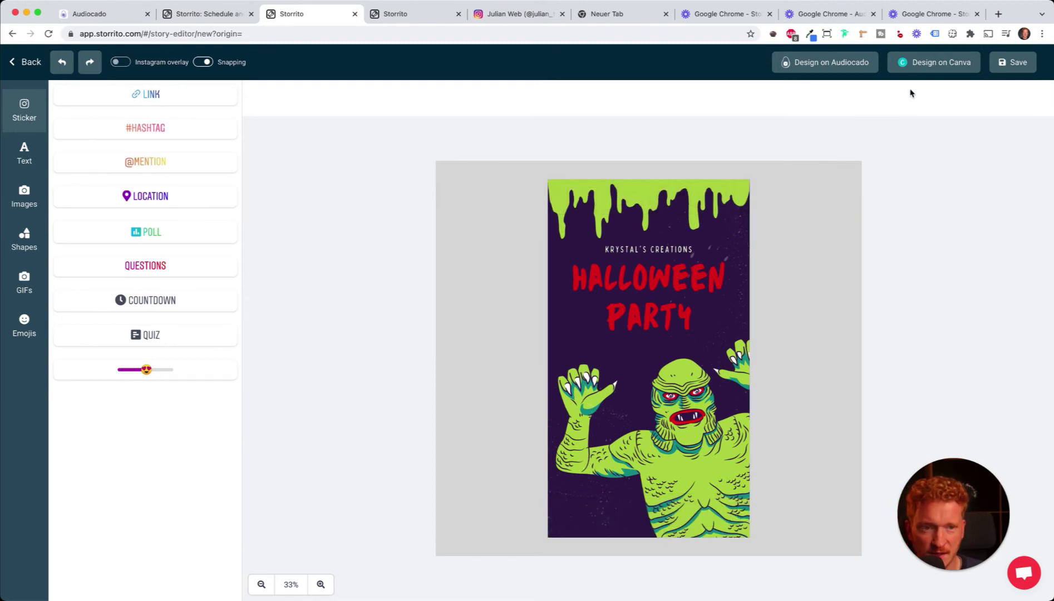
- Reopen the design in Canva, move and enlarge the HALLOWEEN PARTY title, and save
click(925, 62)
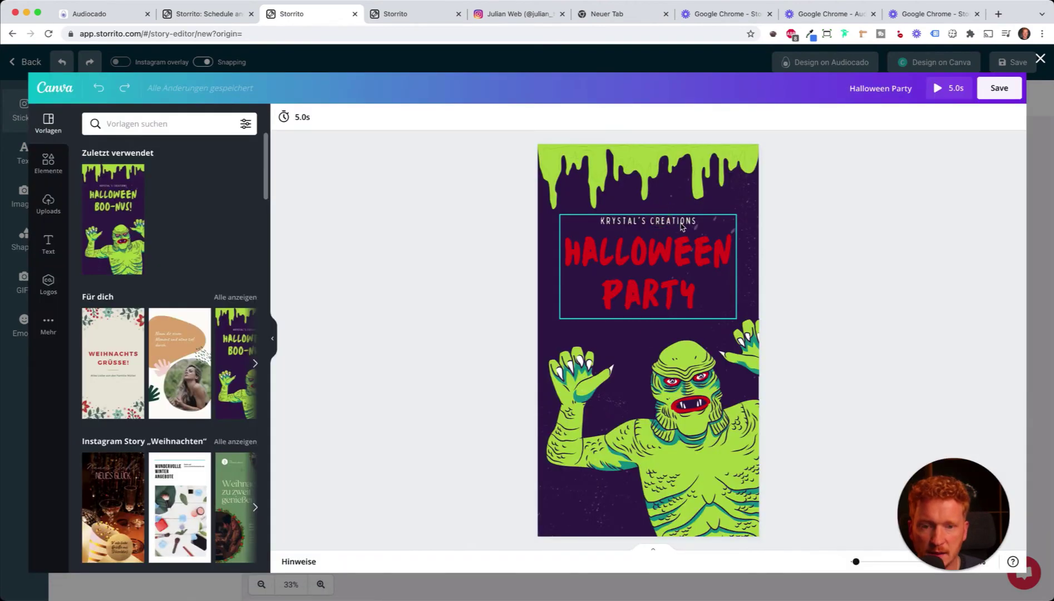
click(682, 227)
drag(682, 227, 758, 216)
drag(675, 247, 665, 243)
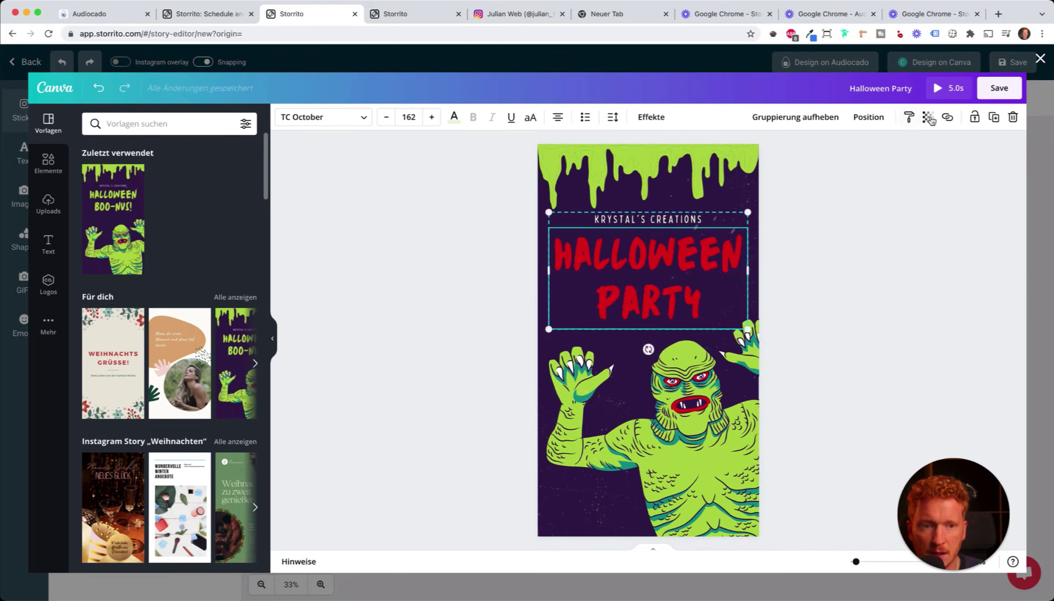
click(990, 94)
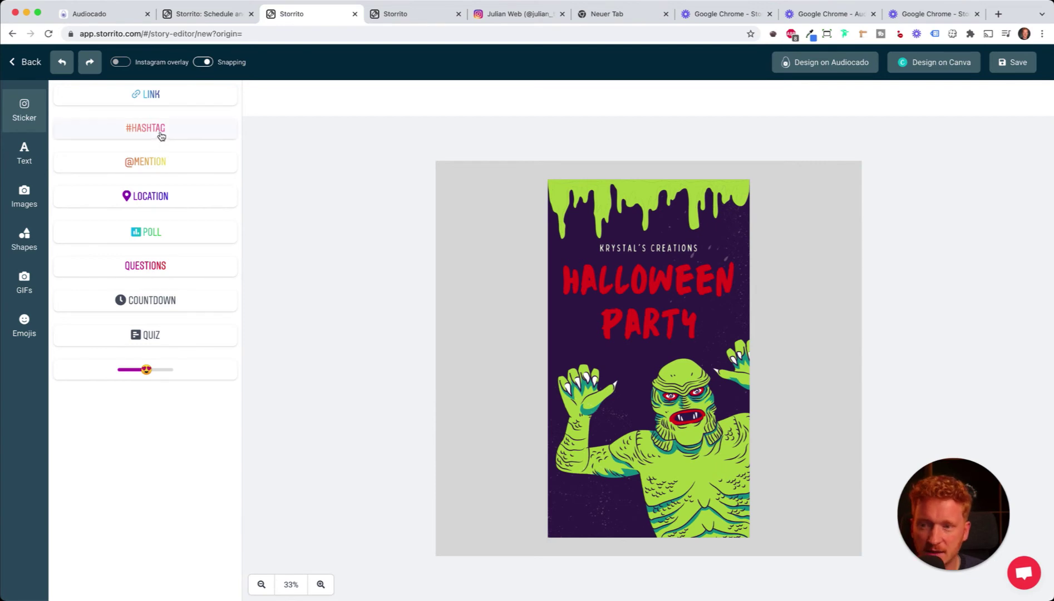
- Add a cyan-green #HALLOWEEN hashtag sticker, shrunk and placed below PARTY
click(188, 138)
click(426, 258)
text(HALLOWEEN)
click(492, 328)
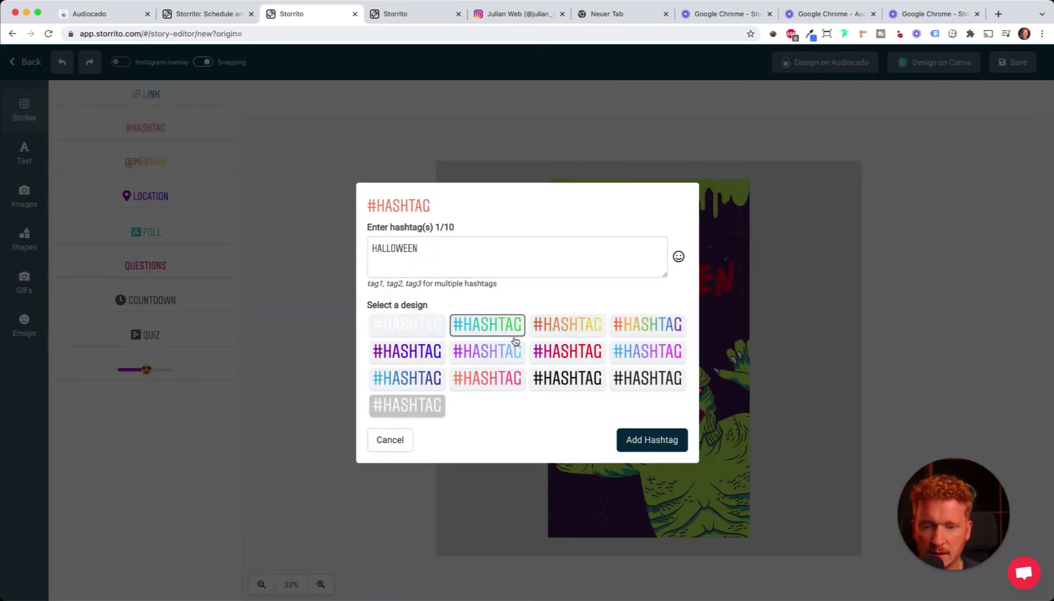
click(649, 438)
drag(703, 245, 583, 352)
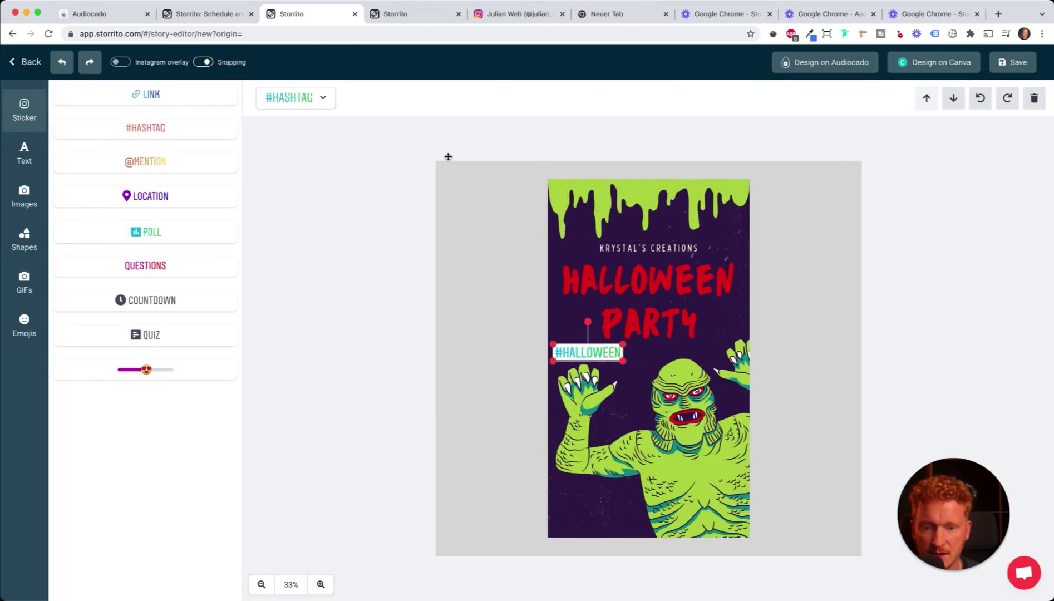
- Add a zombie emoji slider sticker, shrunk, moved lower and tilted counter-clockwise
click(147, 371)
click(488, 198)
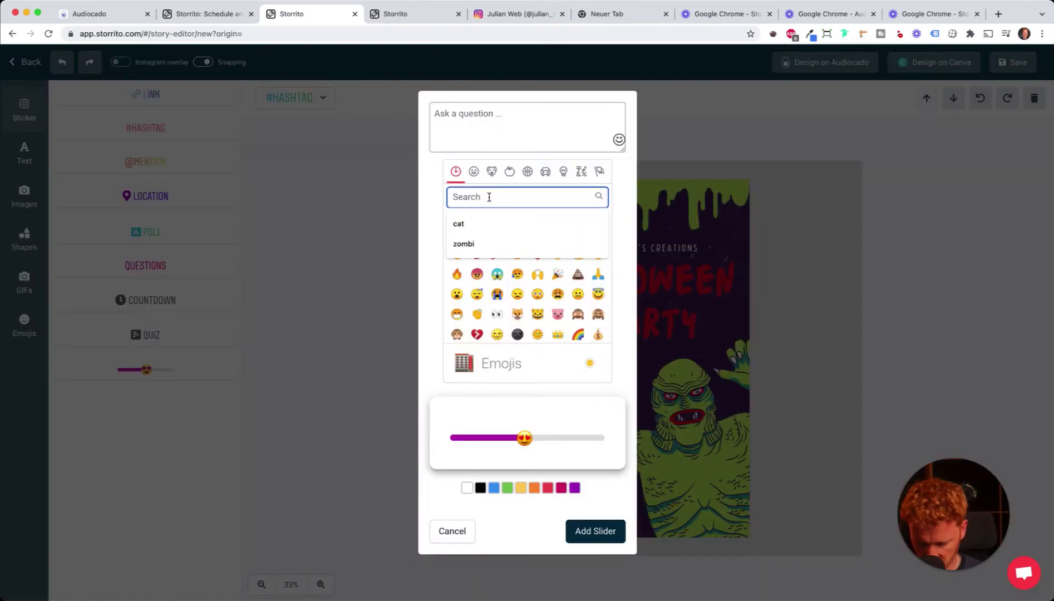
text(zombie)
click(607, 533)
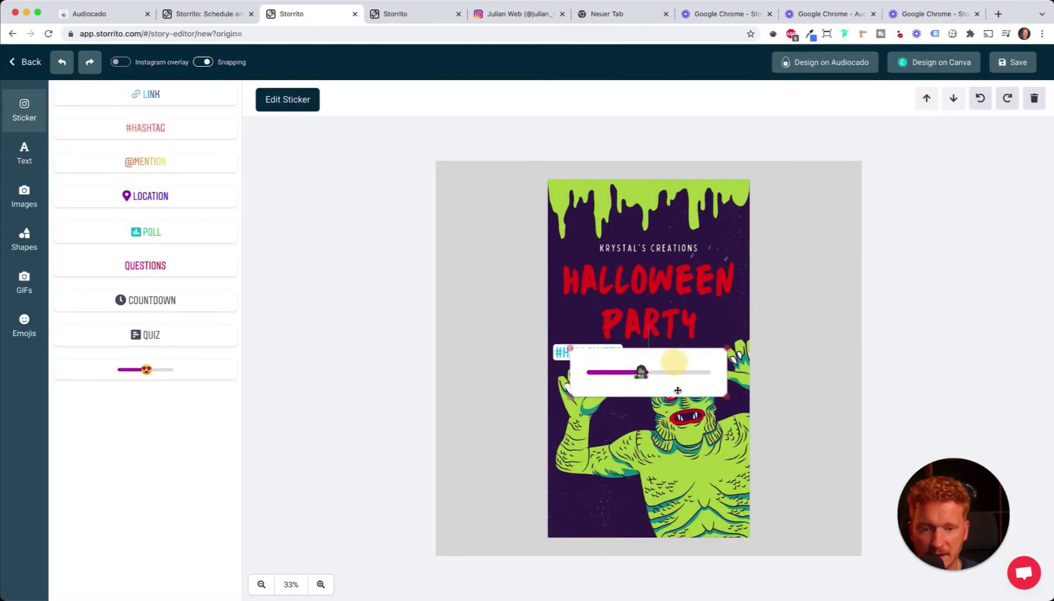
drag(672, 347, 650, 480)
drag(626, 444, 697, 458)
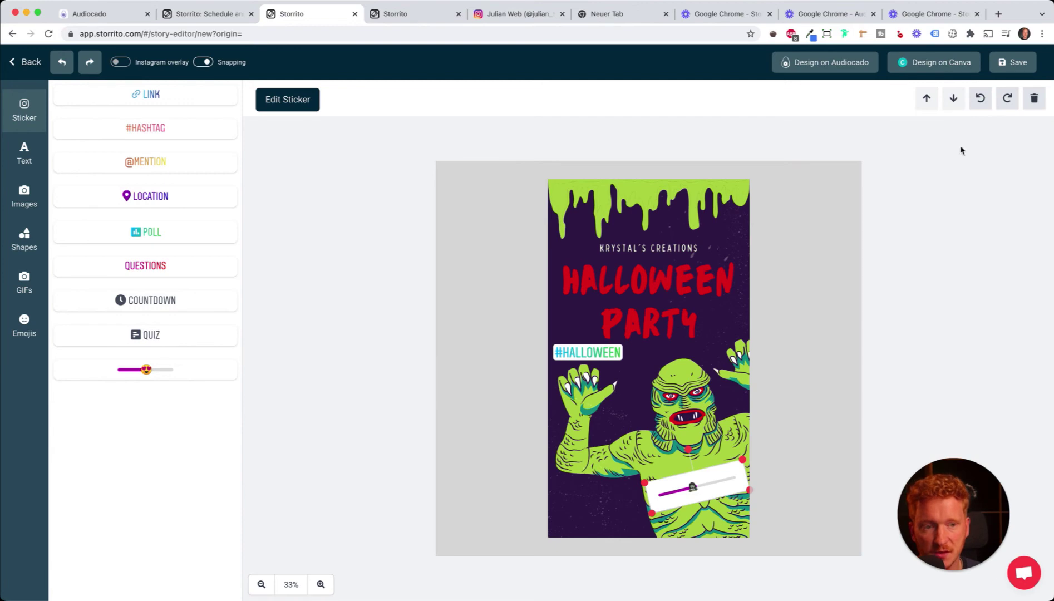
- Save the story, open its Post / schedule page from the Gallery, and enable Facebook sharing
click(1018, 63)
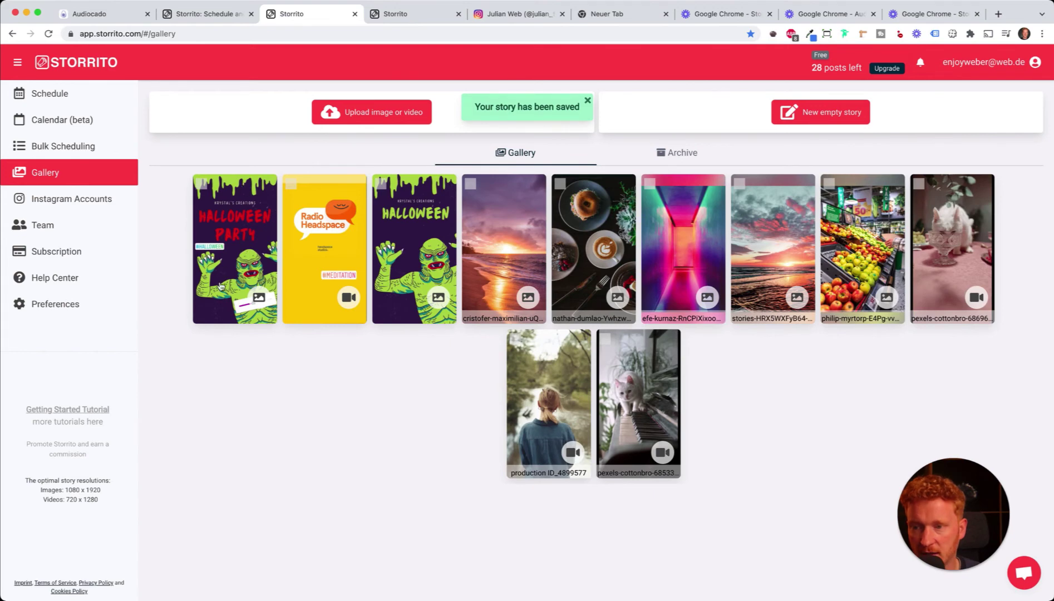
click(248, 215)
click(567, 218)
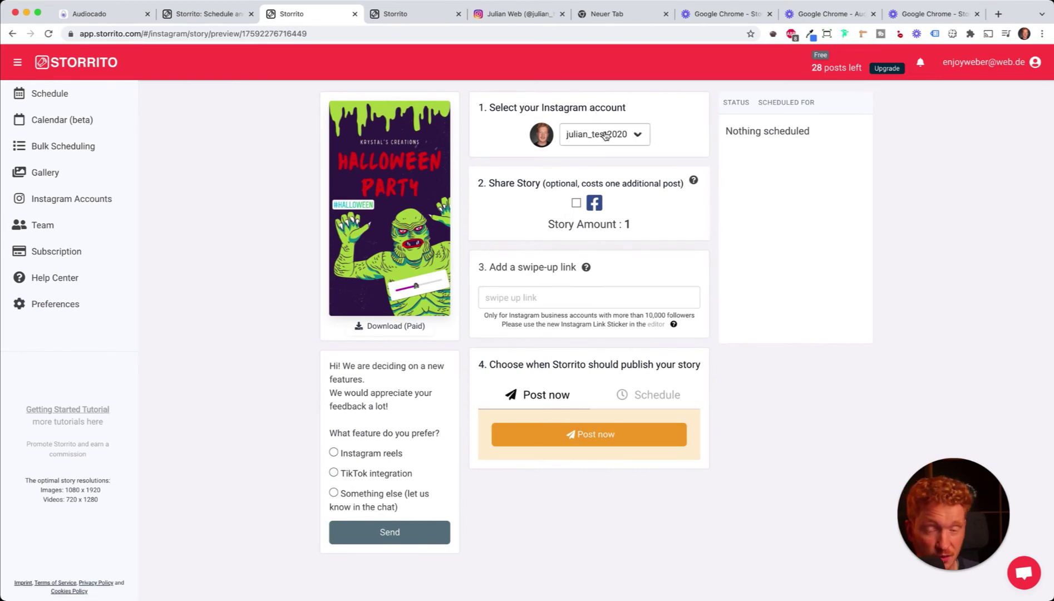
click(577, 204)
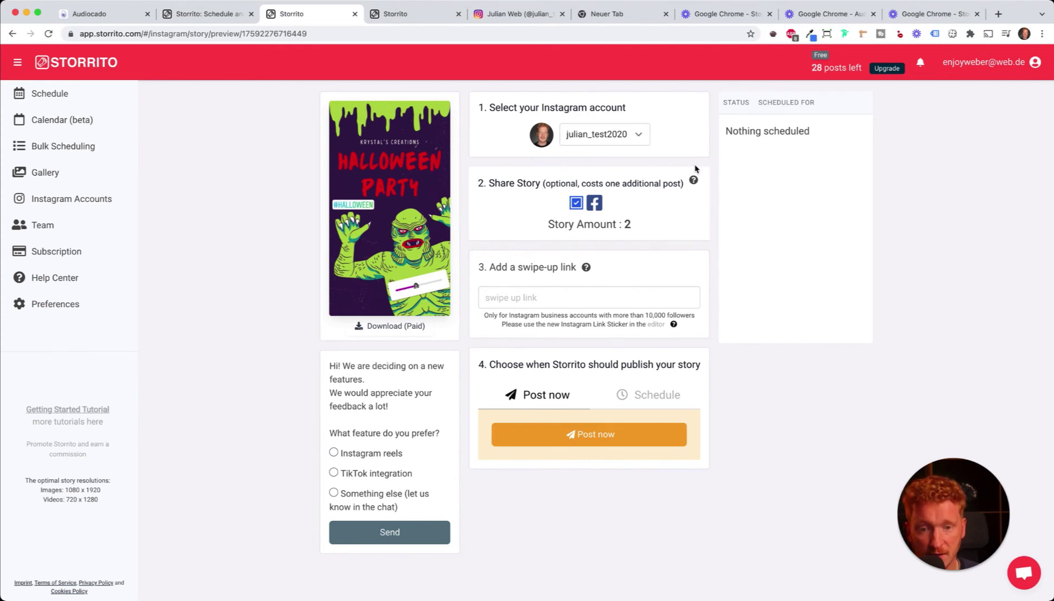
drag(645, 316, 706, 317)
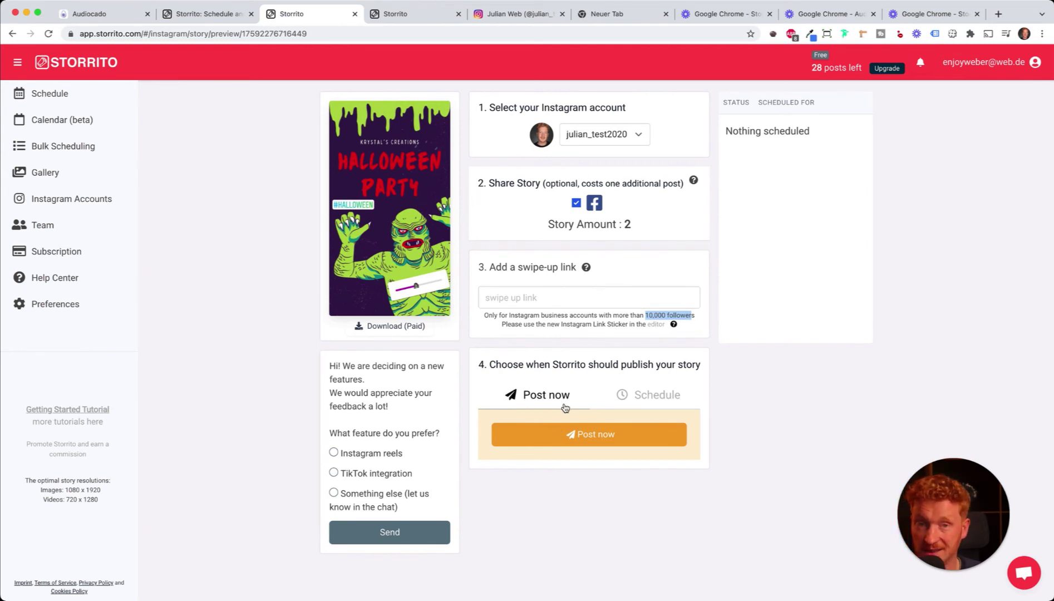
- Schedule the Halloween Party story for October 31, 2021 at 10:00
click(639, 402)
click(637, 398)
click(638, 436)
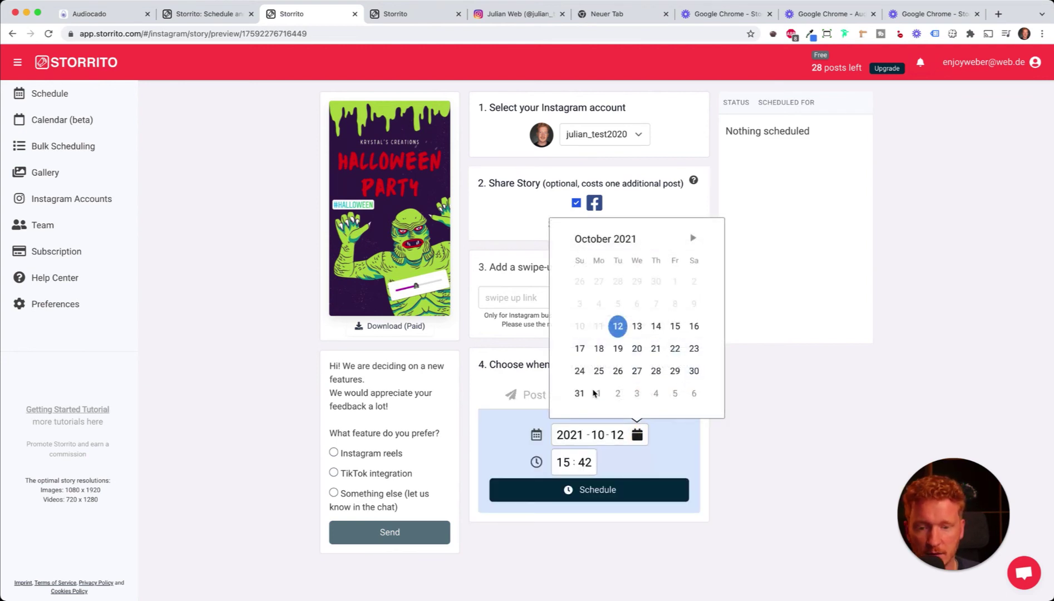
click(579, 394)
click(830, 413)
click(563, 462)
click(560, 529)
click(584, 479)
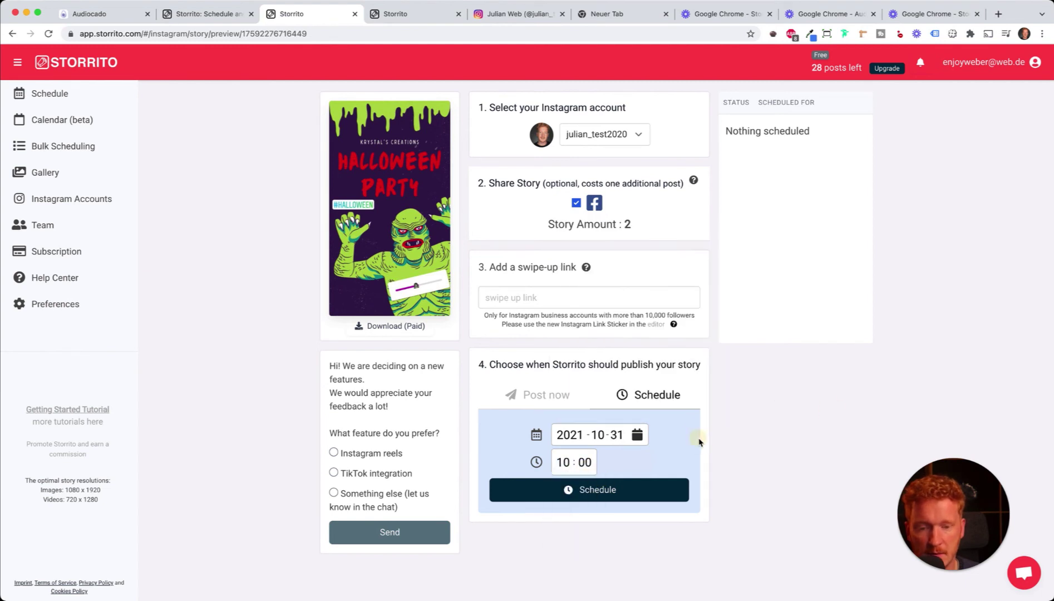
click(668, 491)
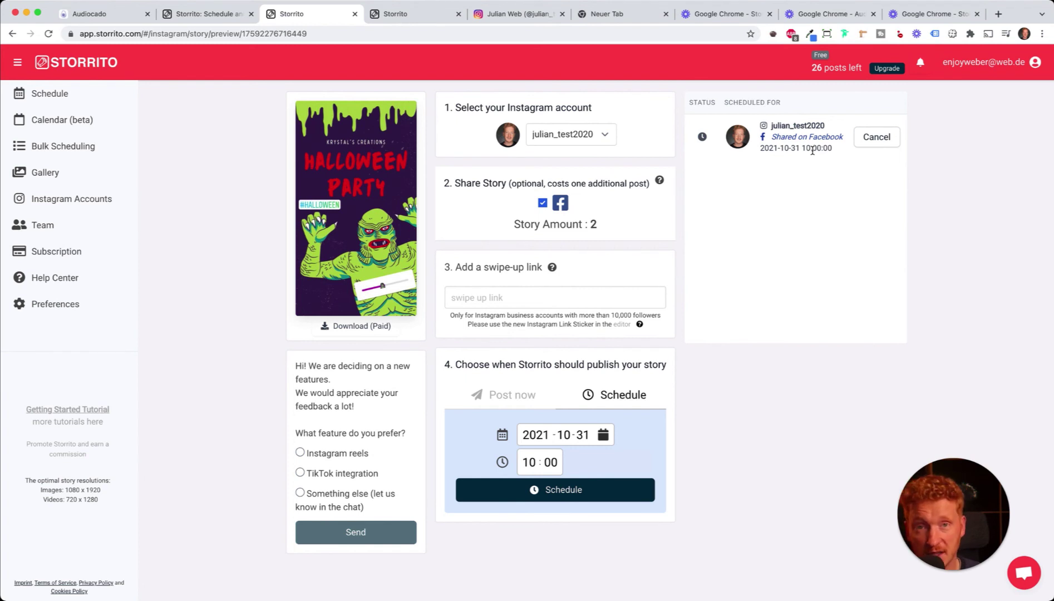
- Open the Schedule overview to see the story listed for Sun, 2021-10-31 at 10:00
click(75, 97)
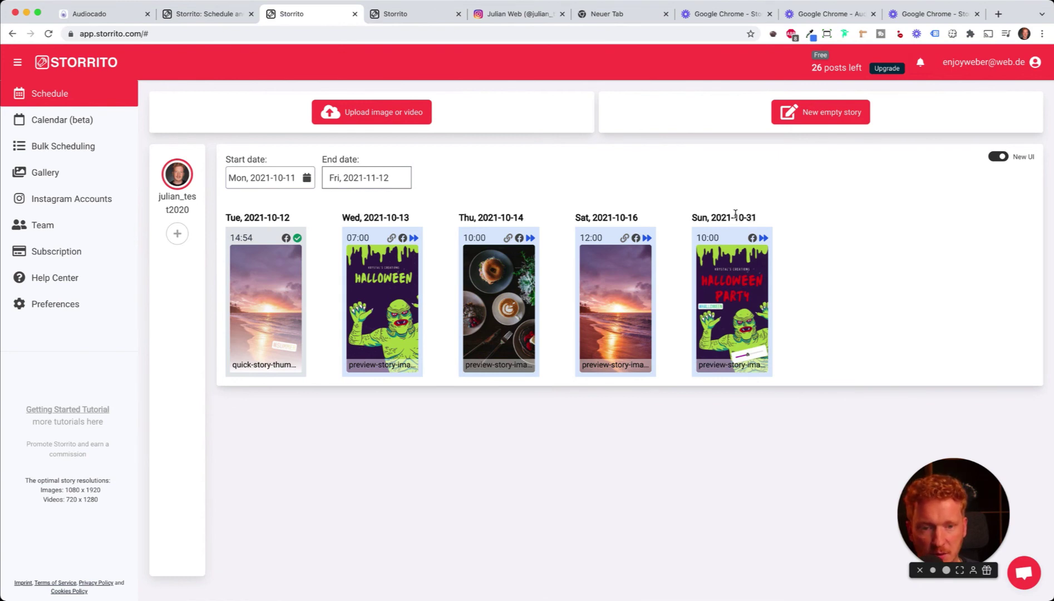
- Reopen the 2021-10-31 Halloween Party story for editing and save it unchanged
mouse_move(743, 287)
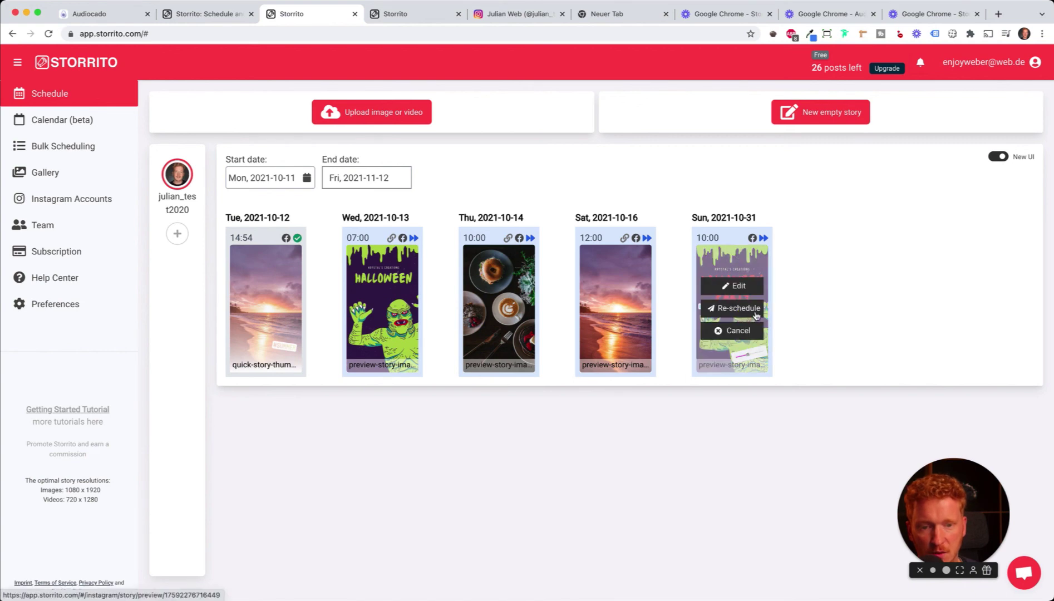
click(746, 287)
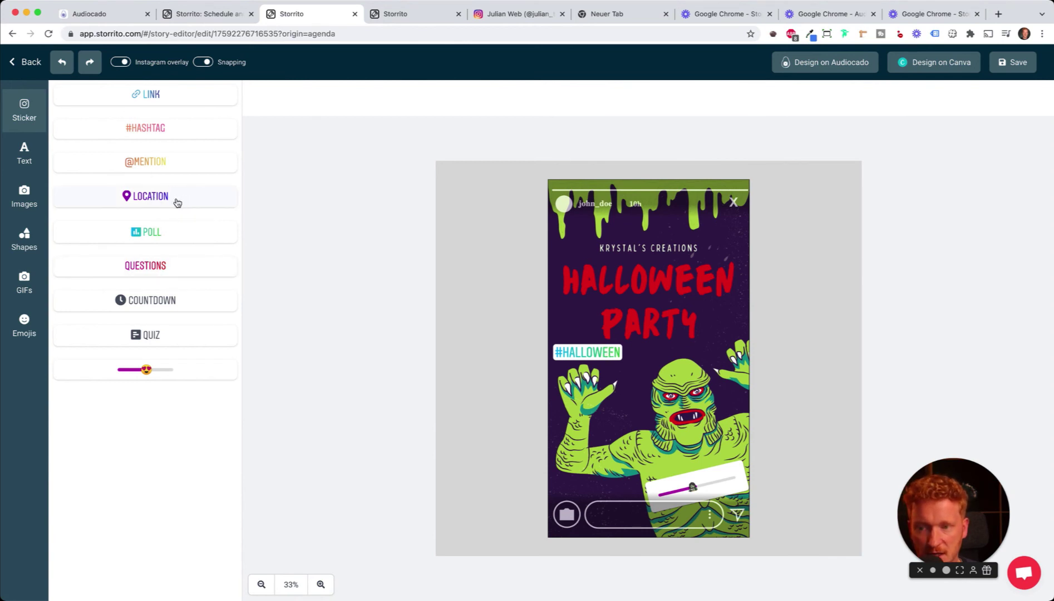
click(1013, 62)
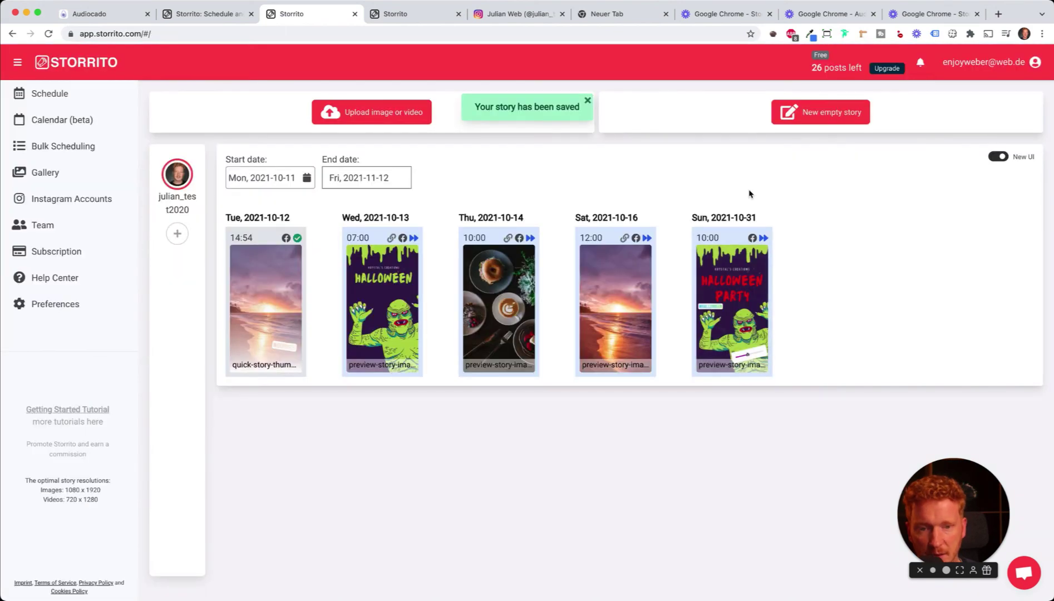